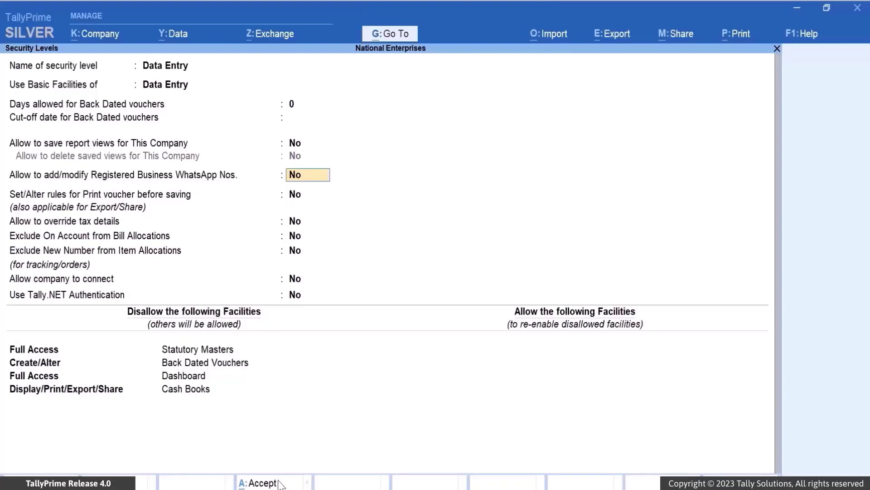
Save the Data Entry security level settings.
{"action": "left_click", "coordinate": [278, 482]}
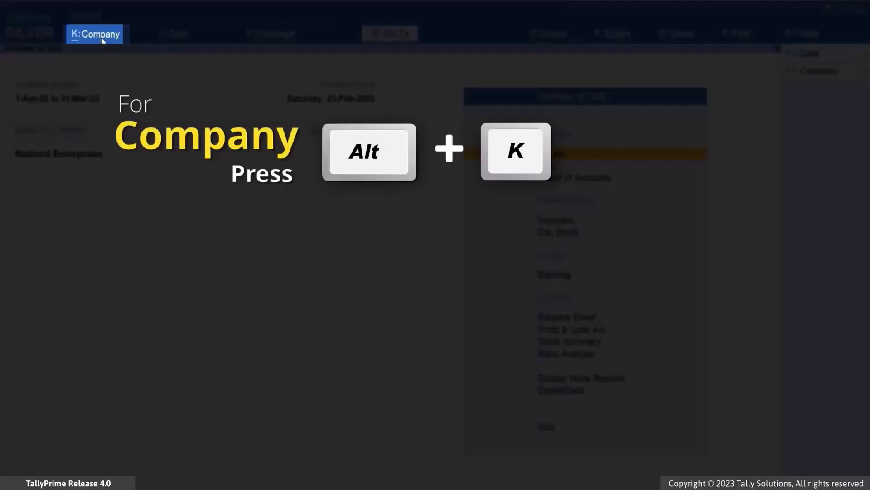
Open the Data Entry user role and enable setting/altering rules for printing vouchers before saving.
{"action": "left_click", "coordinate": [103, 40]}
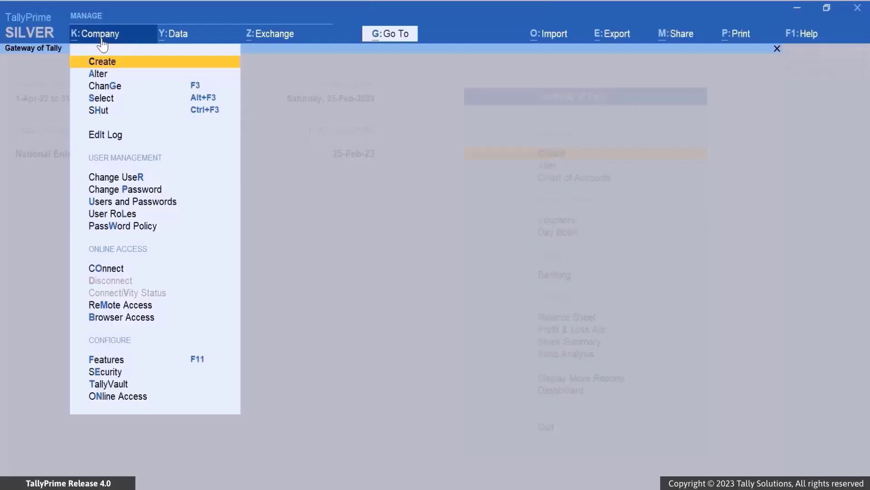
{"action": "left_click", "coordinate": [127, 214]}
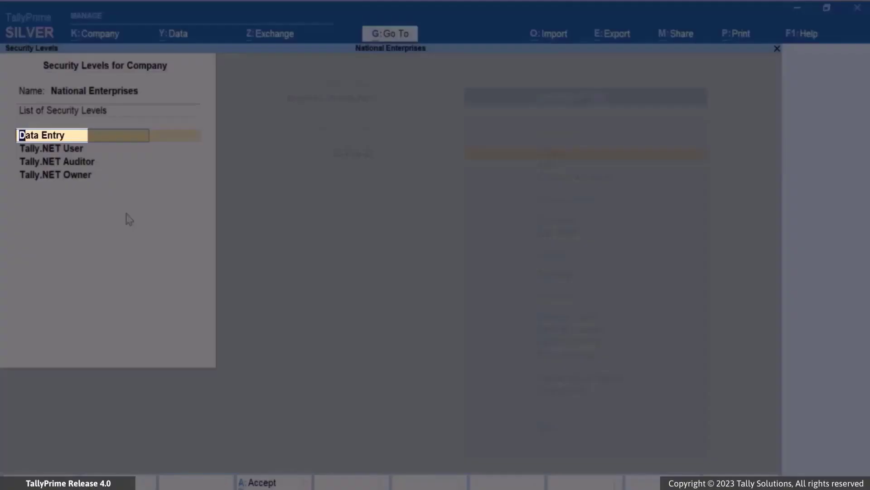
{"action": "key", "text": "Return"}
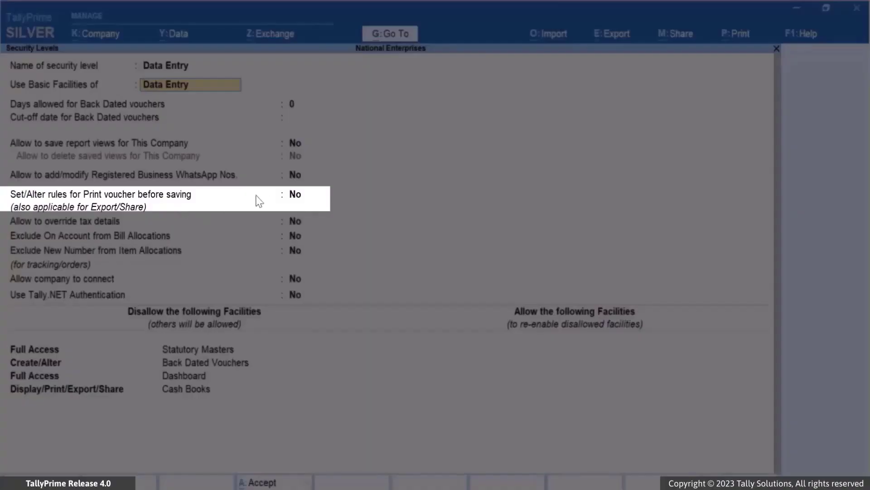
{"action": "left_click", "coordinate": [297, 198]}
{"action": "key", "text": "Return"}
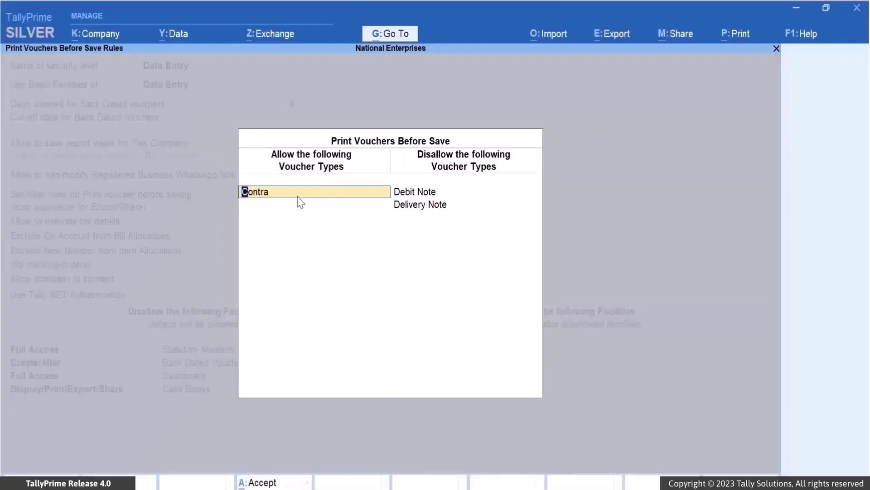
Allow printing before saving for Credit Note and Payment vouchers, disallow it for Payroll and Delivery Note, and accept the rules.
{"action": "key", "text": "BackSpace"}
{"action": "left_click", "coordinate": [637, 159]}
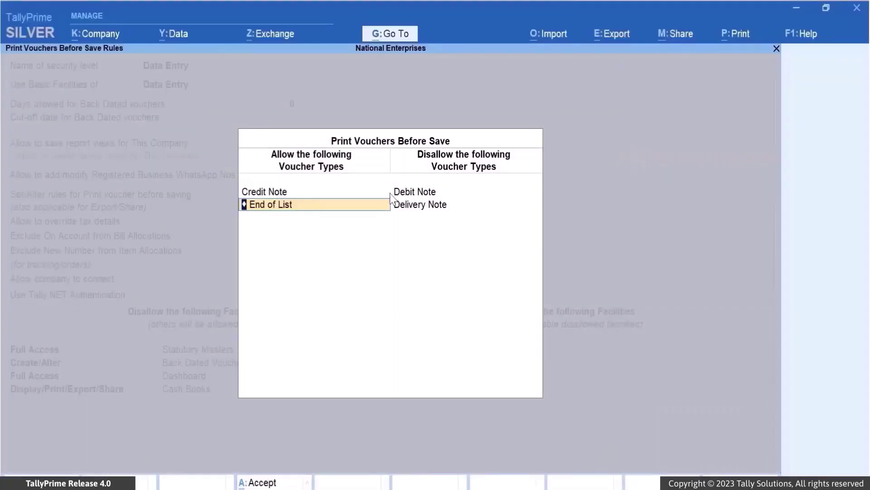
{"action": "left_click", "coordinate": [648, 258]}
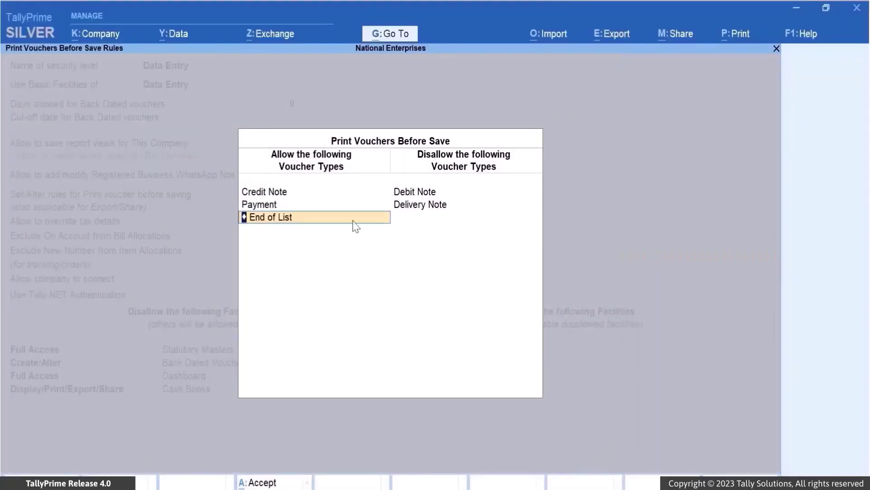
{"action": "key", "text": "Return"}
{"action": "key", "text": "BackSpace"}
{"action": "left_click", "coordinate": [645, 290]}
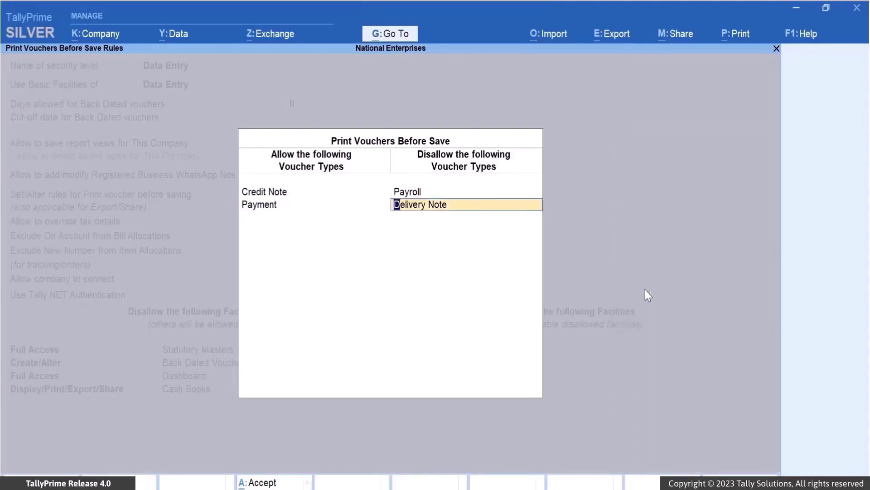
{"action": "key", "text": "Return"}
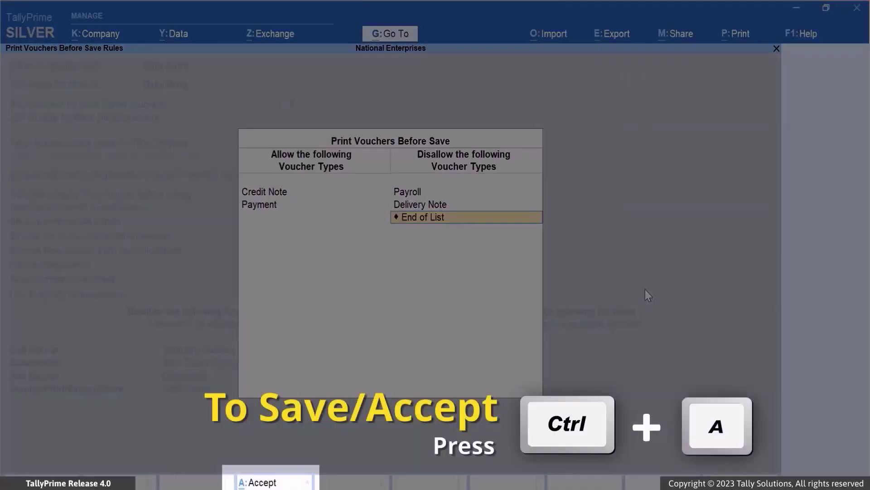
{"action": "key", "text": "ctrl+a"}
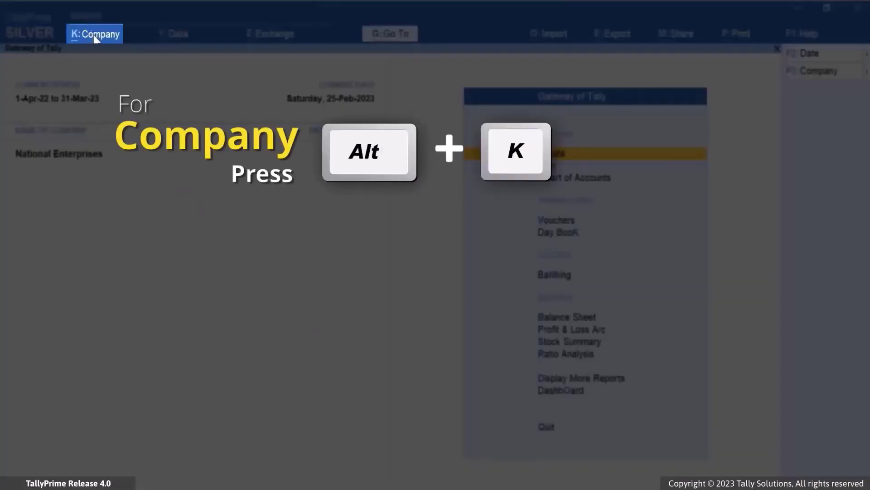
In the Data Entry user role, disallow Display/Print/Export/Share access to Cash Books and save the role.
{"action": "left_click", "coordinate": [95, 37]}
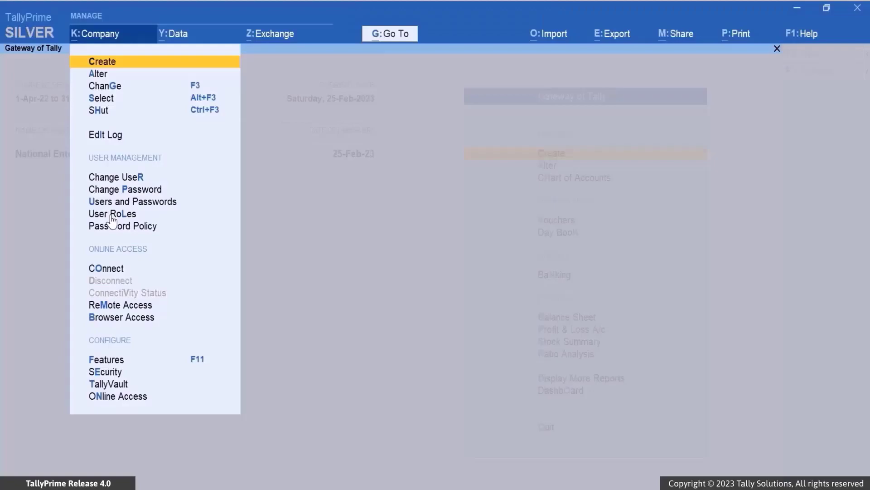
{"action": "left_click", "coordinate": [111, 216]}
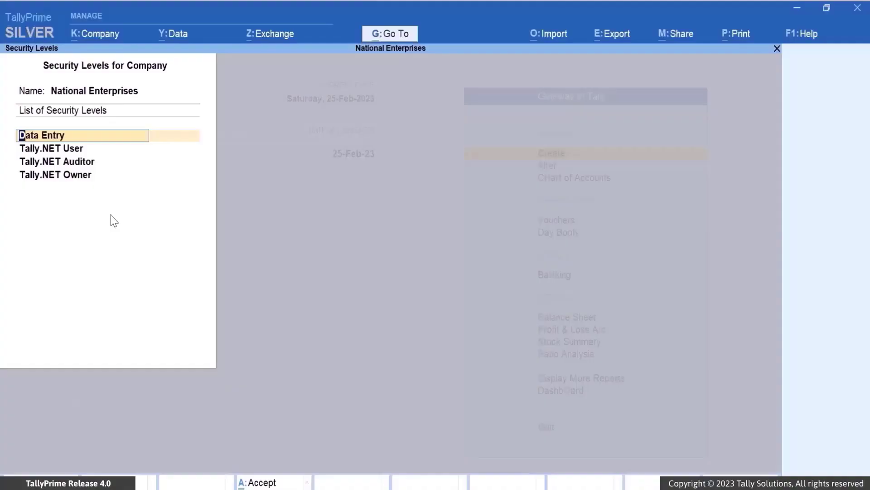
{"action": "key", "text": "Return"}
{"action": "left_click", "coordinate": [55, 381]}
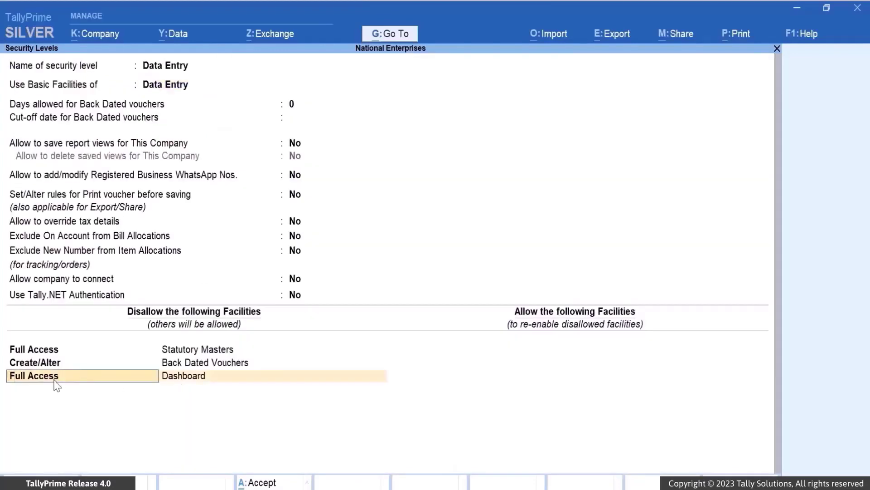
{"action": "key", "text": "Return"}
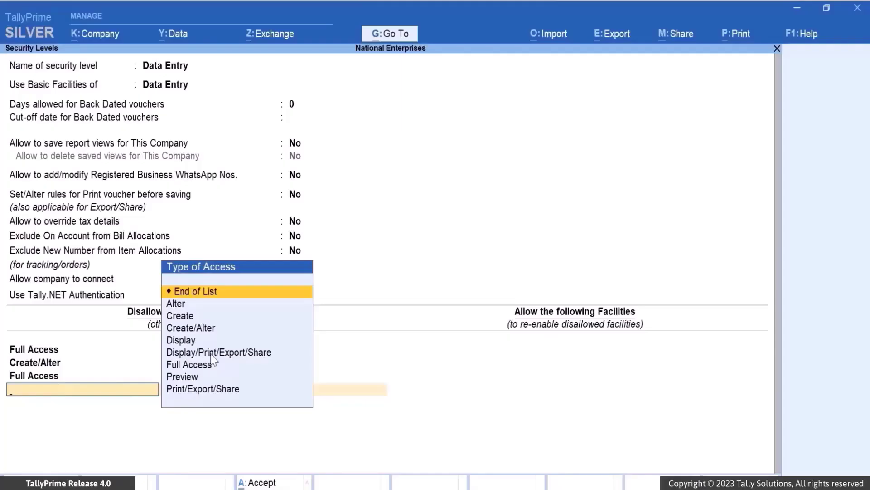
{"action": "left_click", "coordinate": [211, 353]}
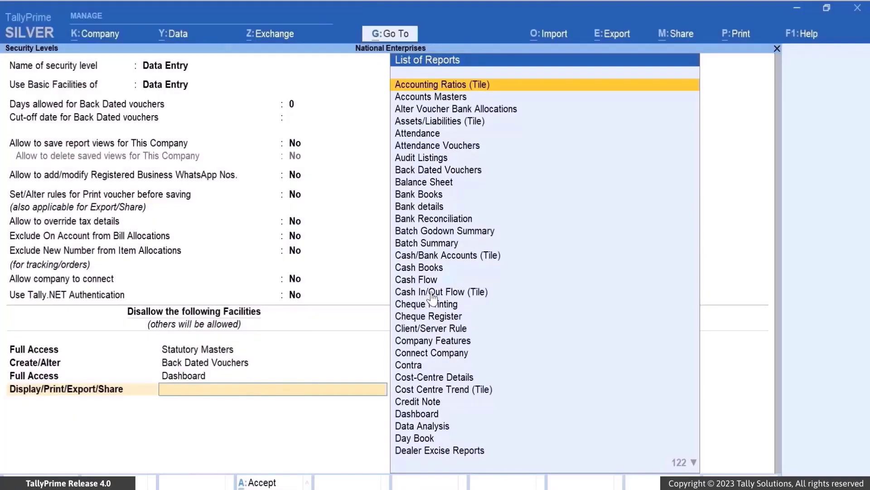
{"action": "left_click", "coordinate": [434, 269]}
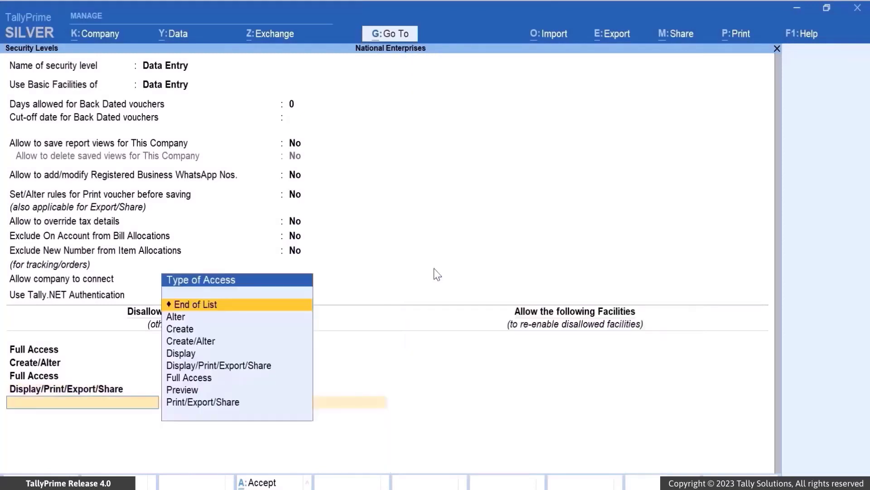
{"action": "left_click", "coordinate": [236, 305]}
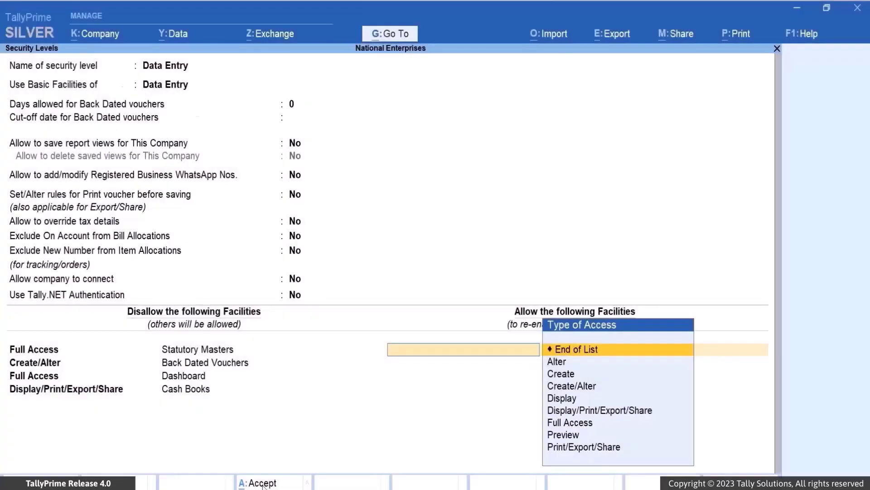
{"action": "left_click", "coordinate": [262, 484]}
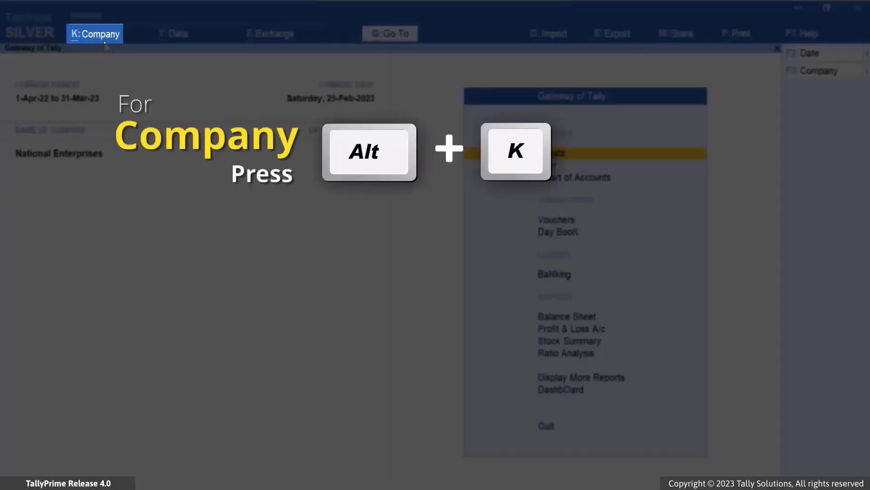
Open the company's users and passwords list and set its Disallow Registered Business WhatsApp Nos. configuration to Yes.
{"action": "left_click", "coordinate": [104, 41]}
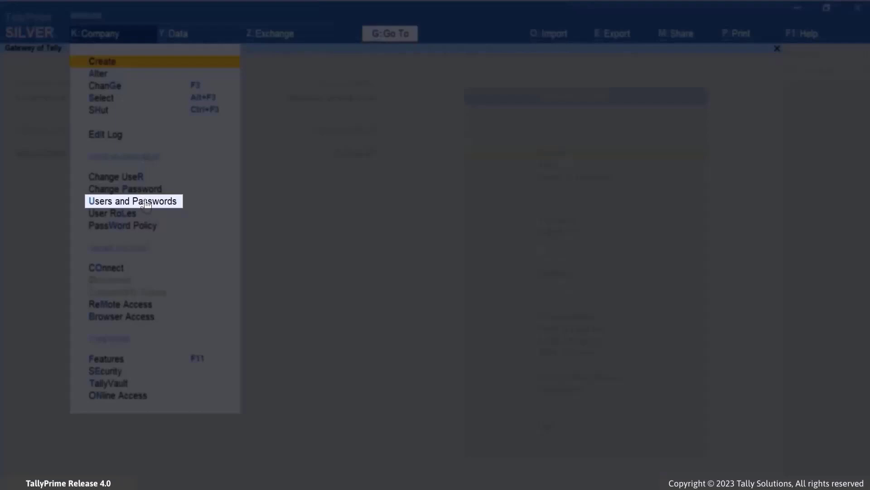
{"action": "left_click", "coordinate": [146, 203]}
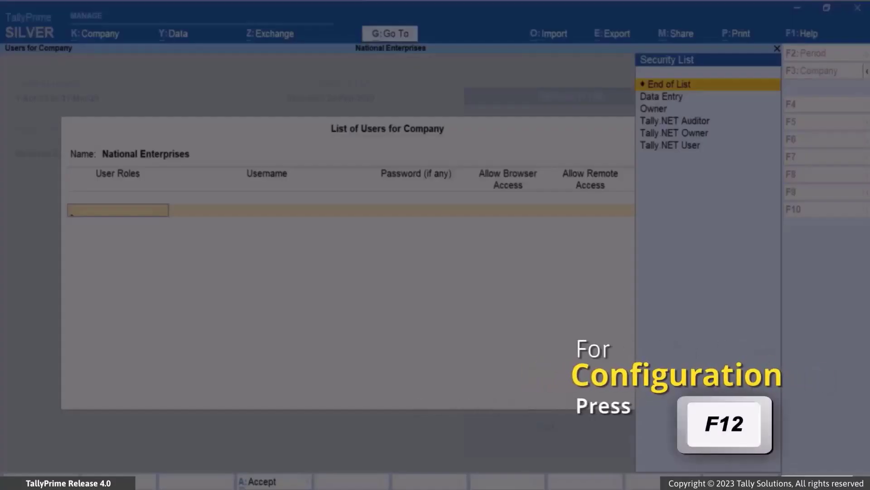
{"action": "key", "text": "F12"}
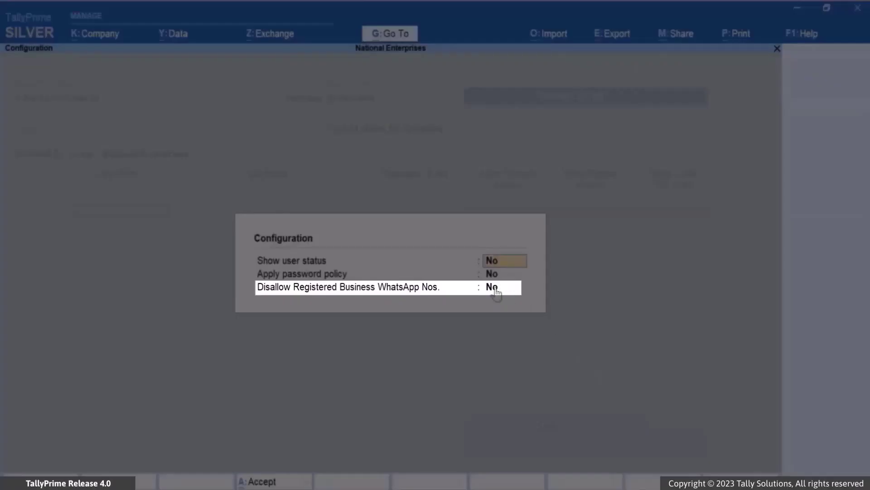
{"action": "left_click", "coordinate": [497, 294]}
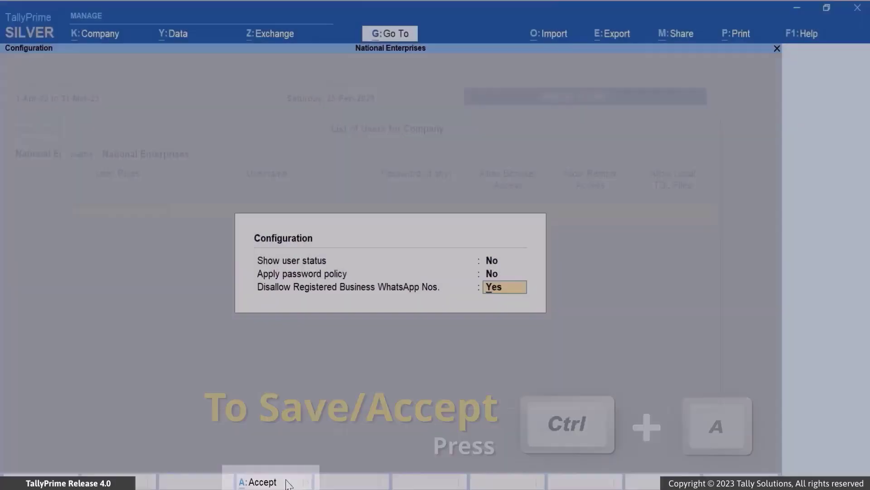
{"action": "left_click", "coordinate": [287, 482]}
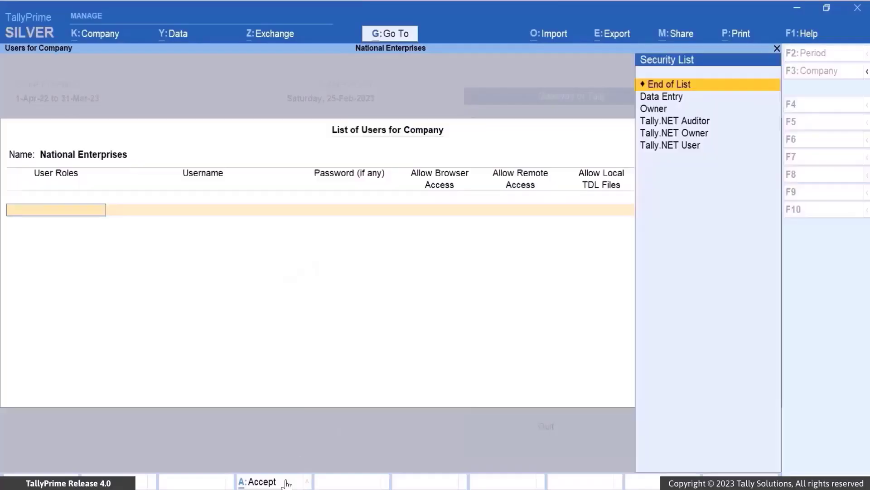
Add a company user with the Data Entry role, entering the username and the account password.
{"action": "left_click", "coordinate": [682, 97]}
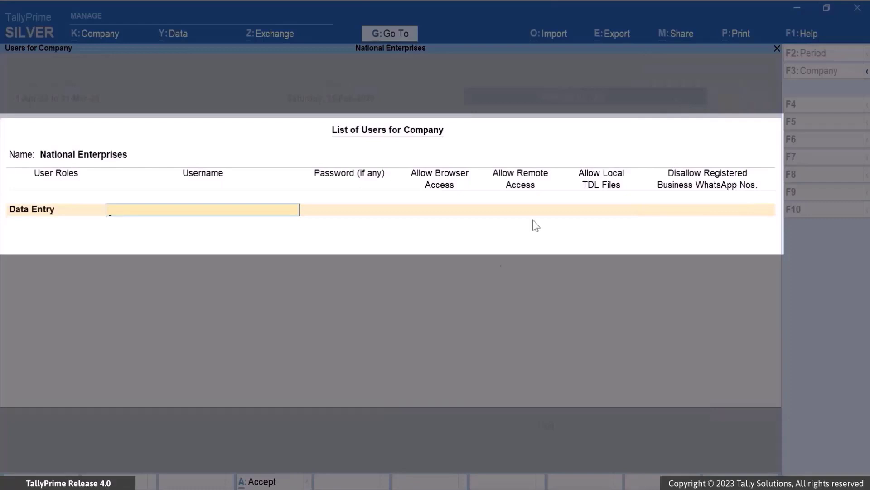
{"action": "type", "text": "Ramesh"}
{"action": "key", "text": "Return"}
{"action": "type", "text": "****"}
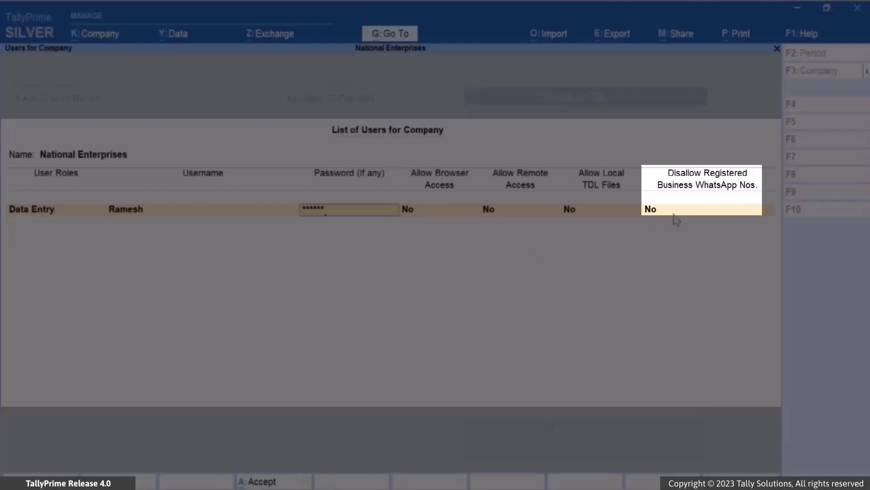
Disallow the Dream Enterprises and Raj Textiles and Co. registered business WhatsApp numbers for the new user and save the user list.
{"action": "left_click", "coordinate": [674, 214]}
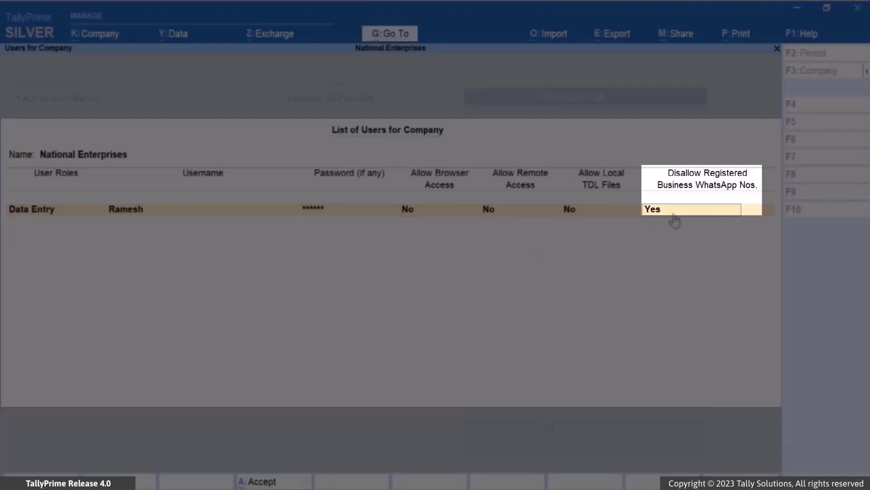
{"action": "key", "text": "Return"}
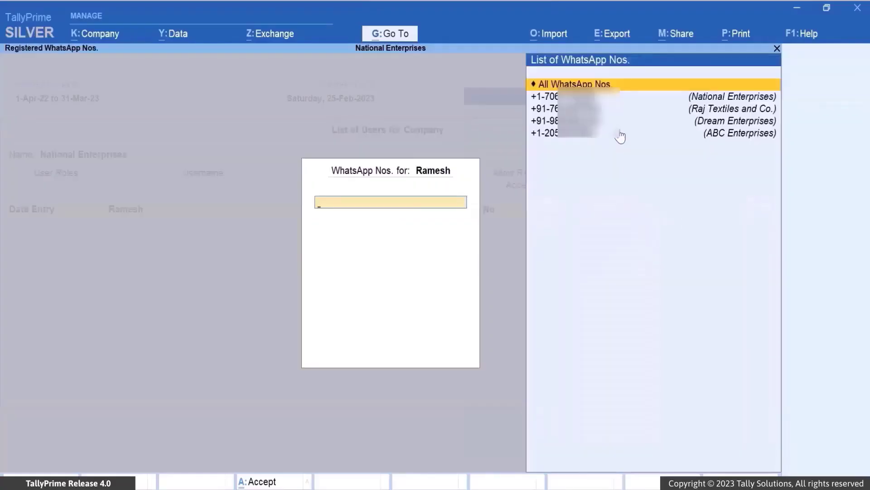
{"action": "left_click", "coordinate": [584, 122]}
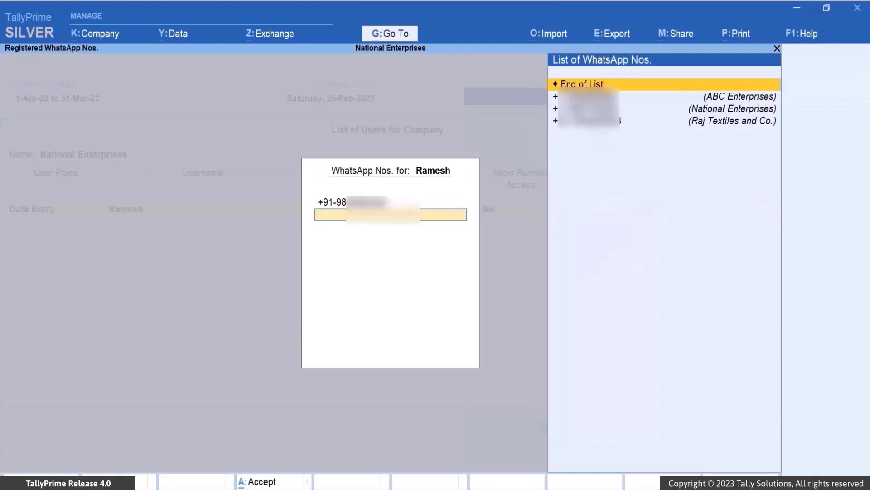
{"action": "left_click", "coordinate": [584, 120]}
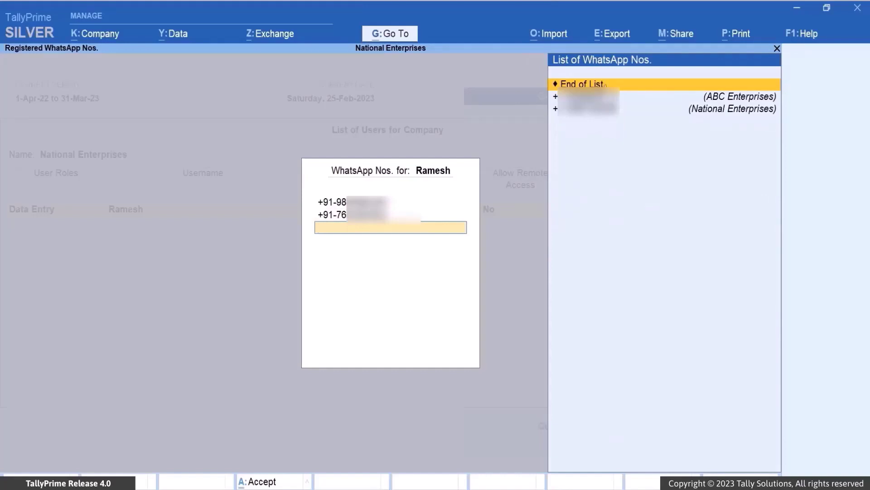
{"action": "left_click", "coordinate": [606, 84]}
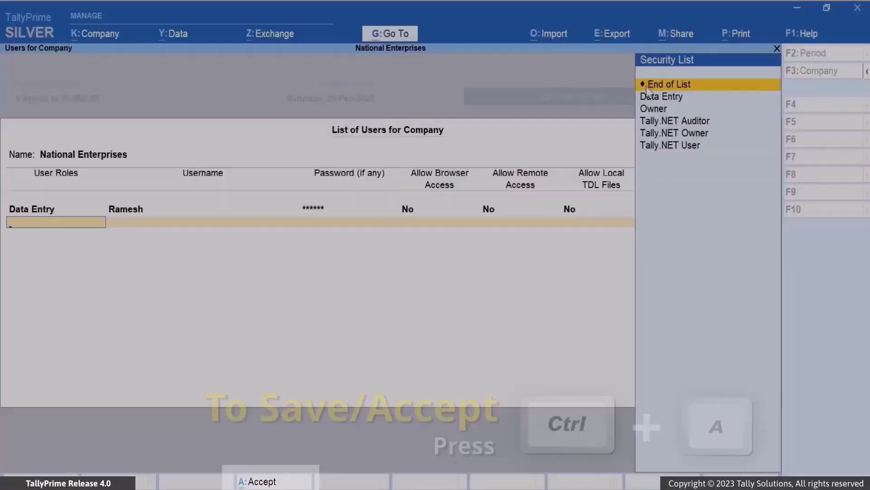
{"action": "left_click", "coordinate": [647, 88]}
{"action": "left_click", "coordinate": [725, 397]}
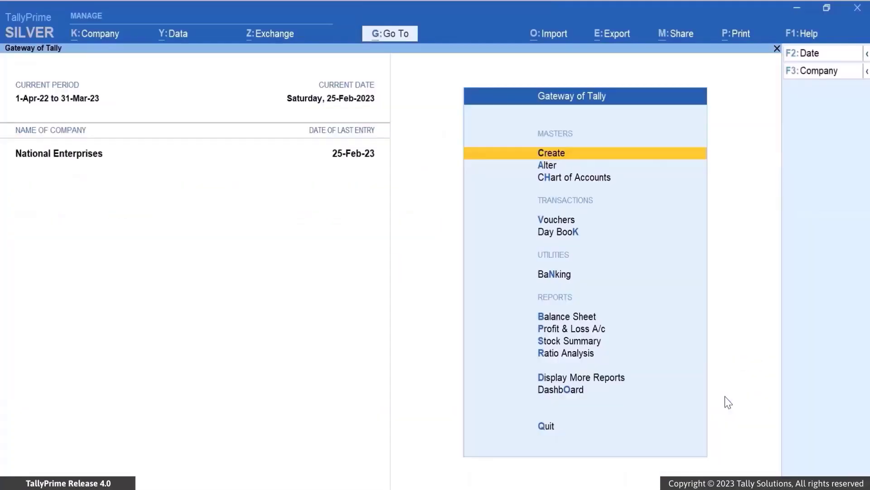